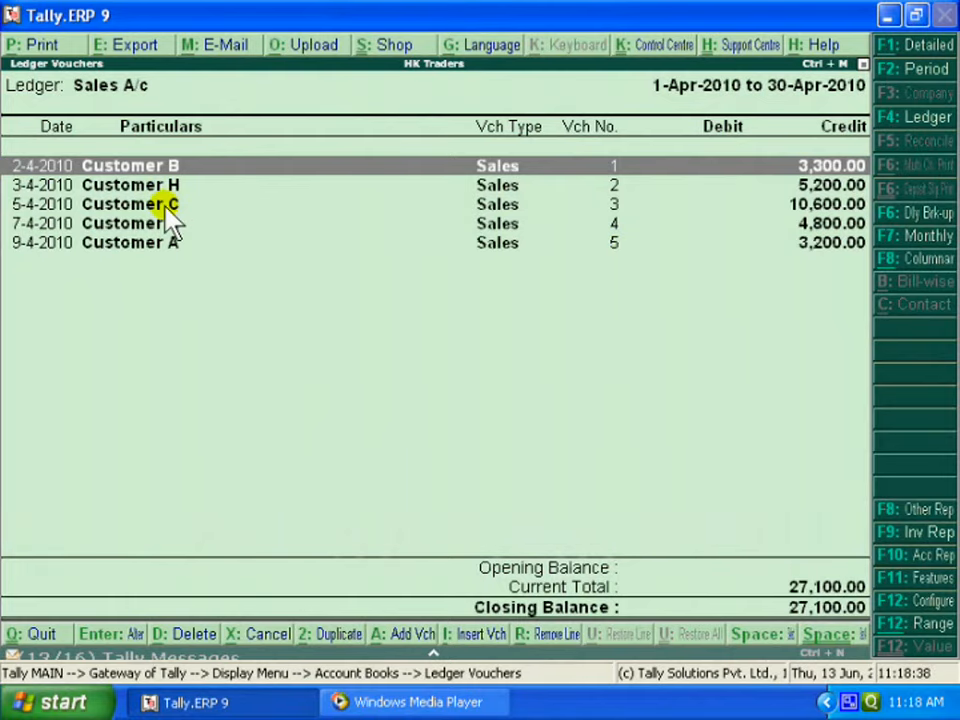
Delete Customer H's sales voucher no. 2 dated 3-4-2010 from the Sales A/c ledger vouchers
left_click(508, 188)
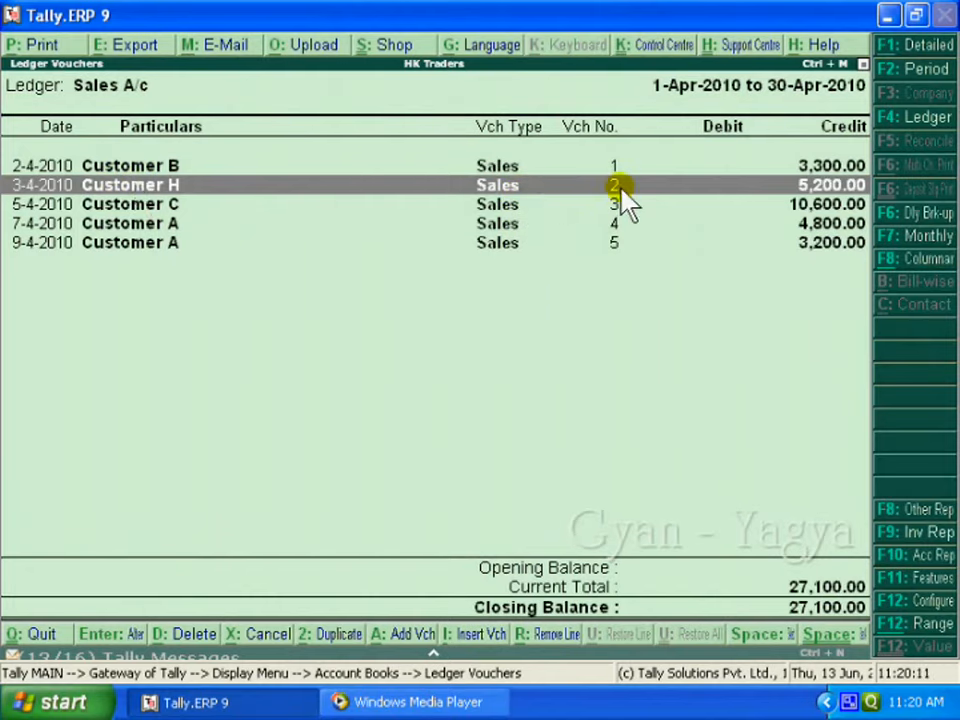
left_click(193, 638)
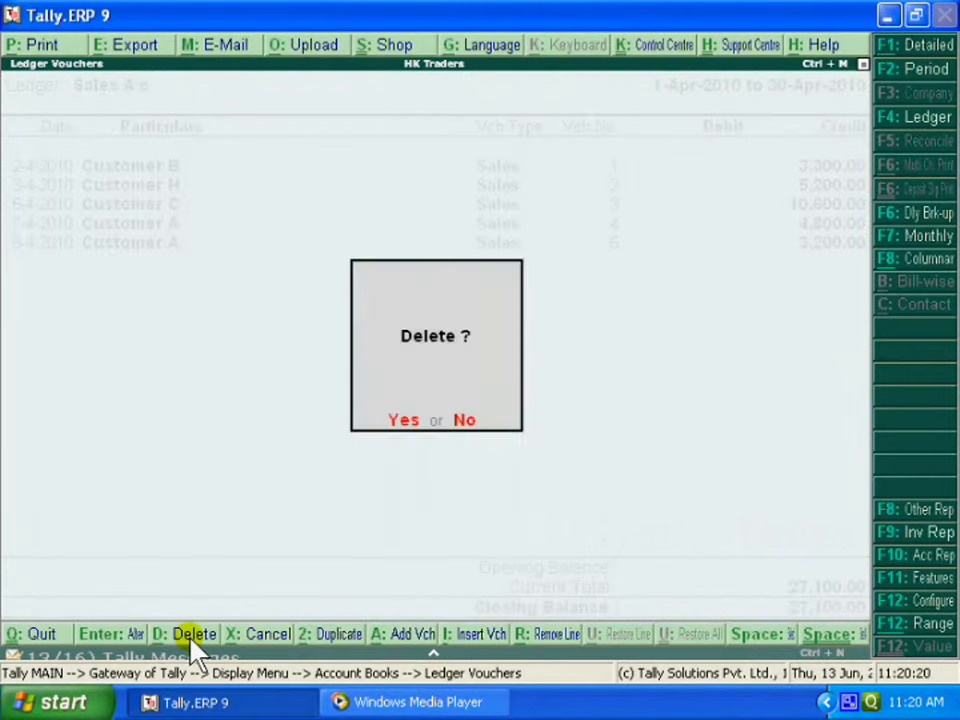
key("y")
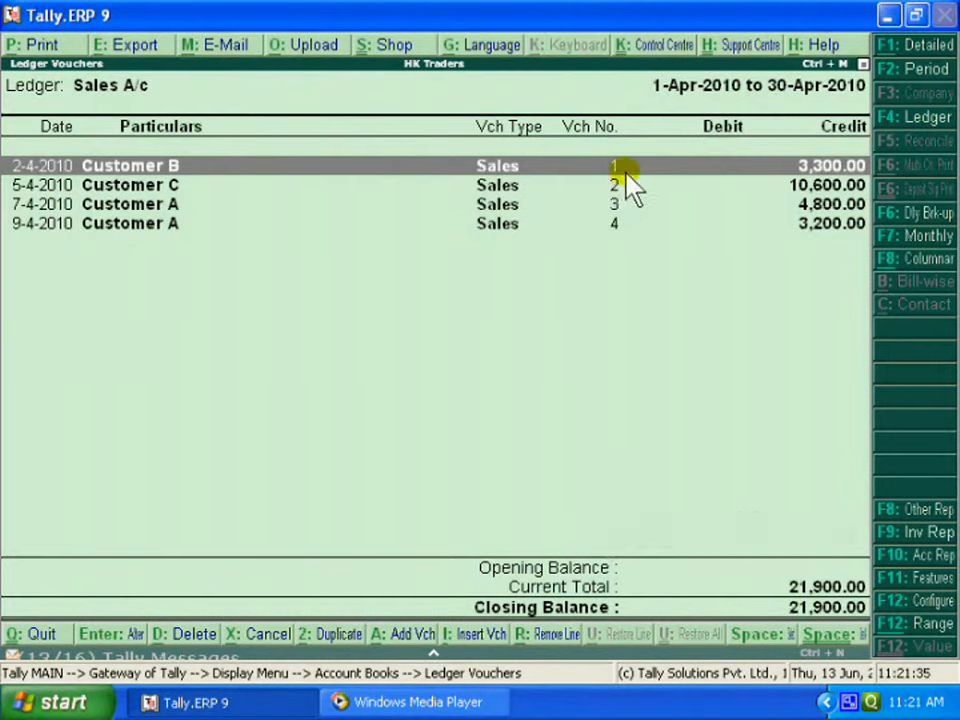
Insert a new sales voucher before Customer C's 5-4-2010 voucher, dated 3-Apr-2010 and with the reference left blank
left_click(30, 183)
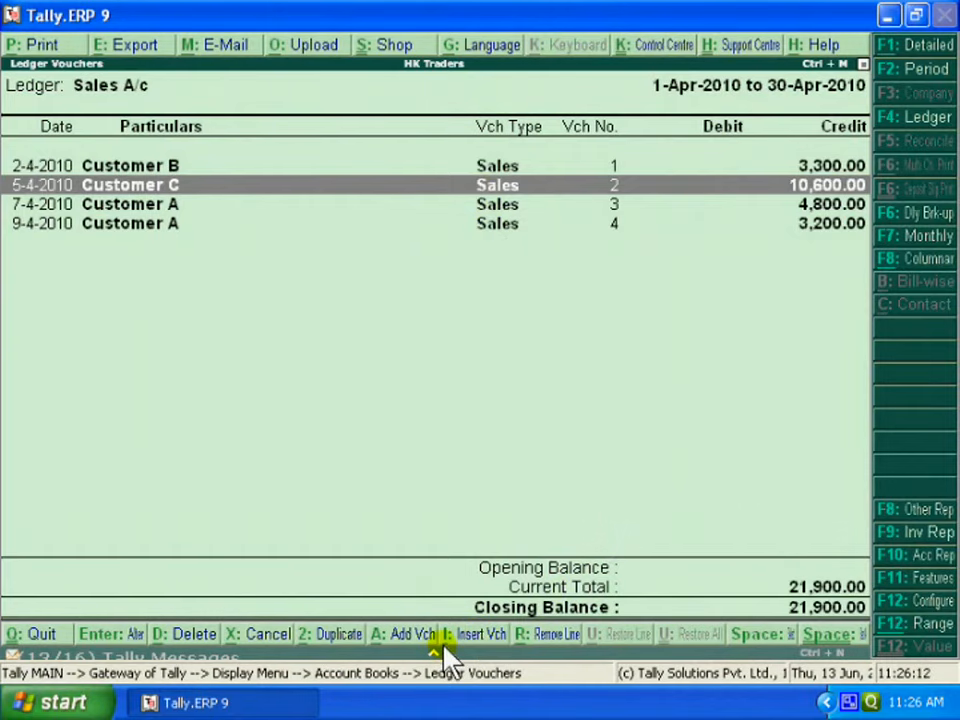
left_click(470, 636)
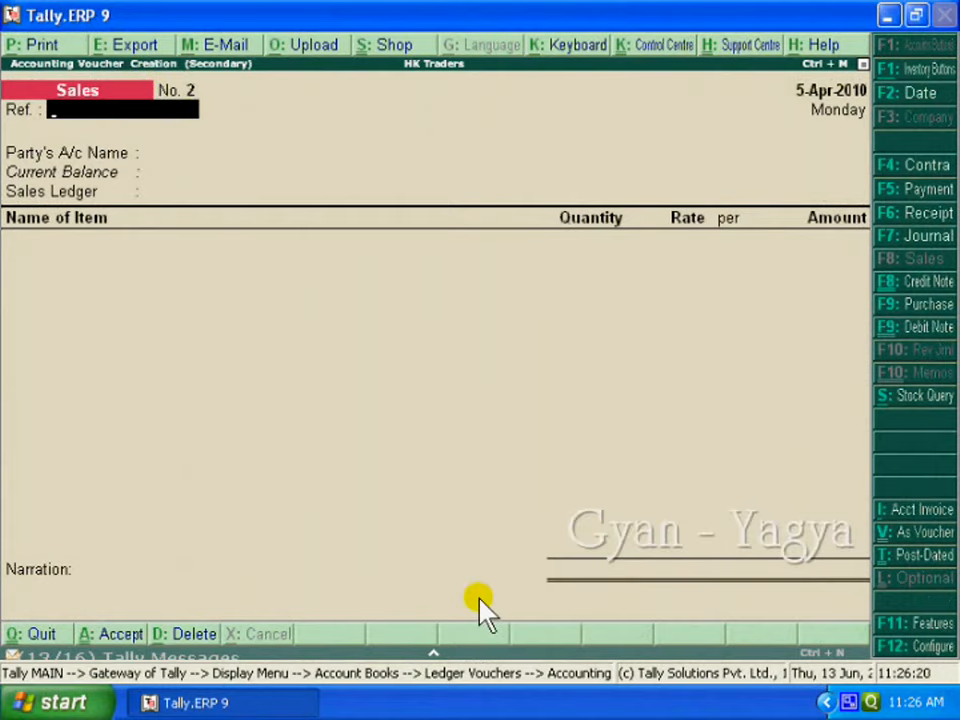
key("F2")
type("34")
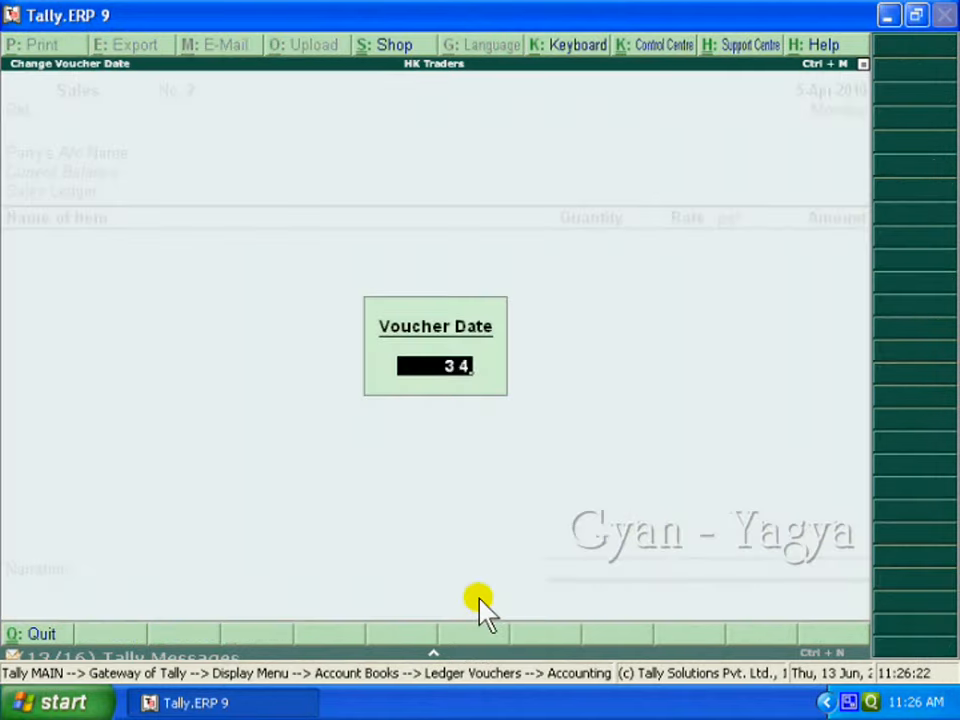
type("-4")
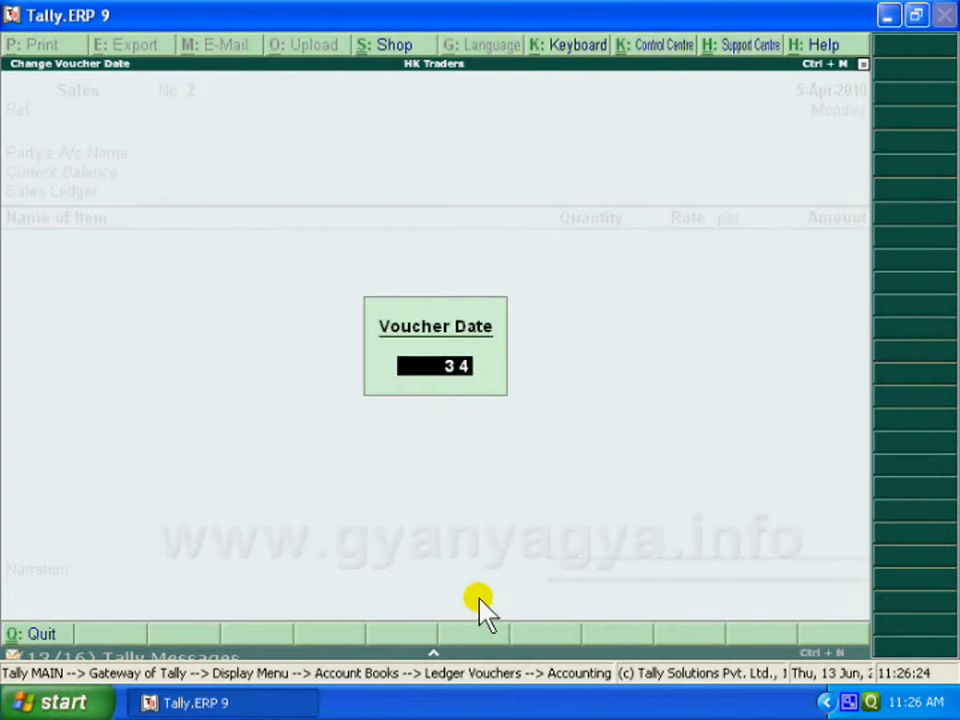
key("Return")
key("Return")
Set the inserted voucher's party account to Customer H and its sales ledger to Sales A/c
type("Cus")
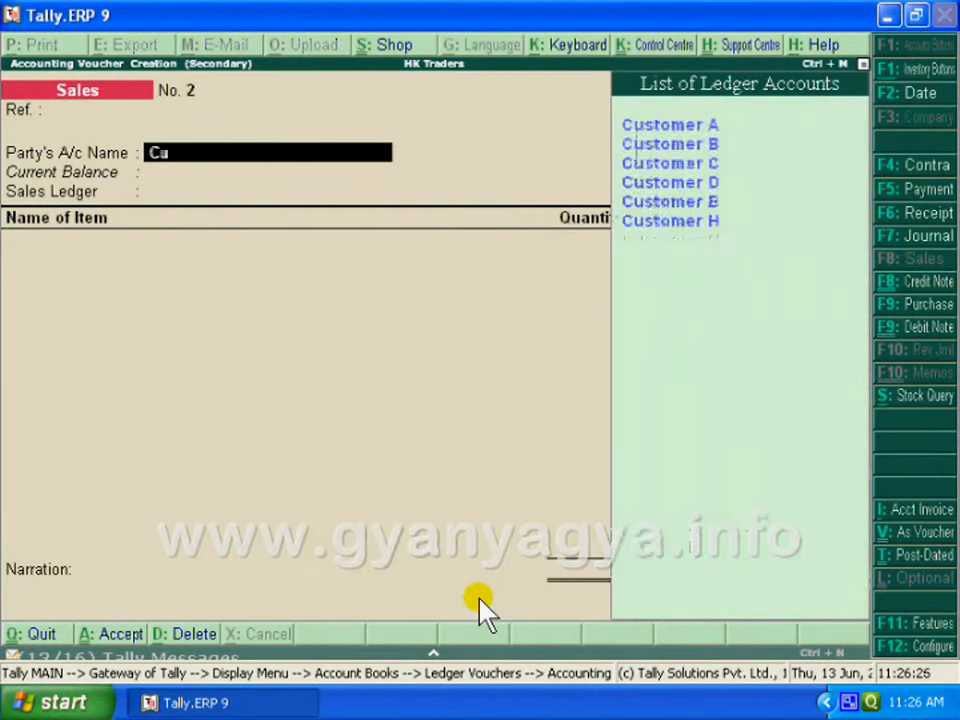
key("Down")
key("Down")
key("Down")
key("Down")
key("Down")
key("Return")
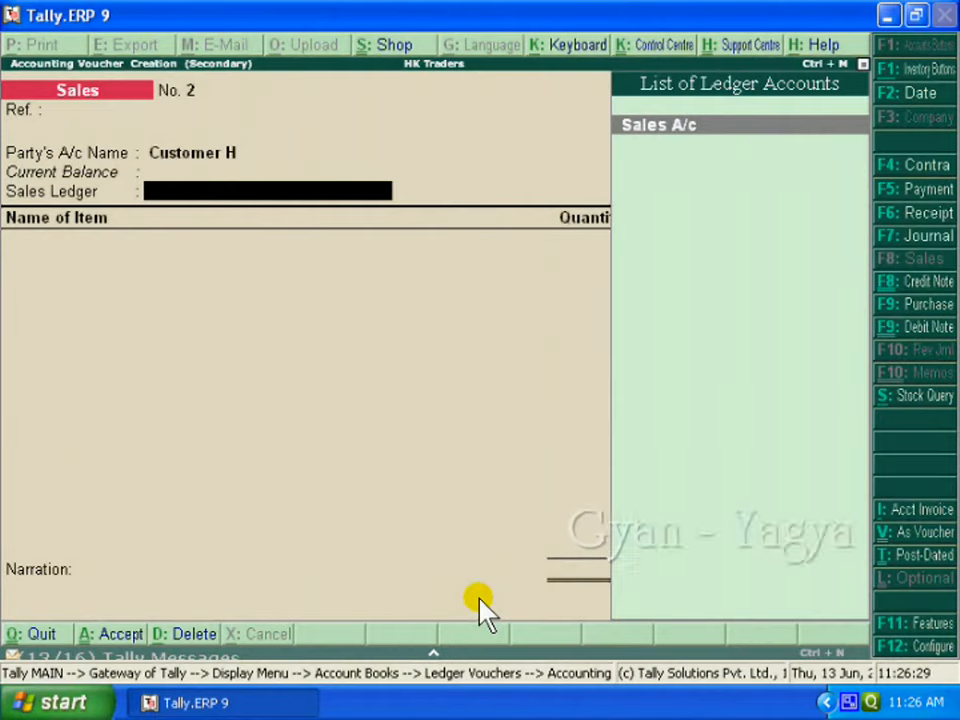
key("Return")
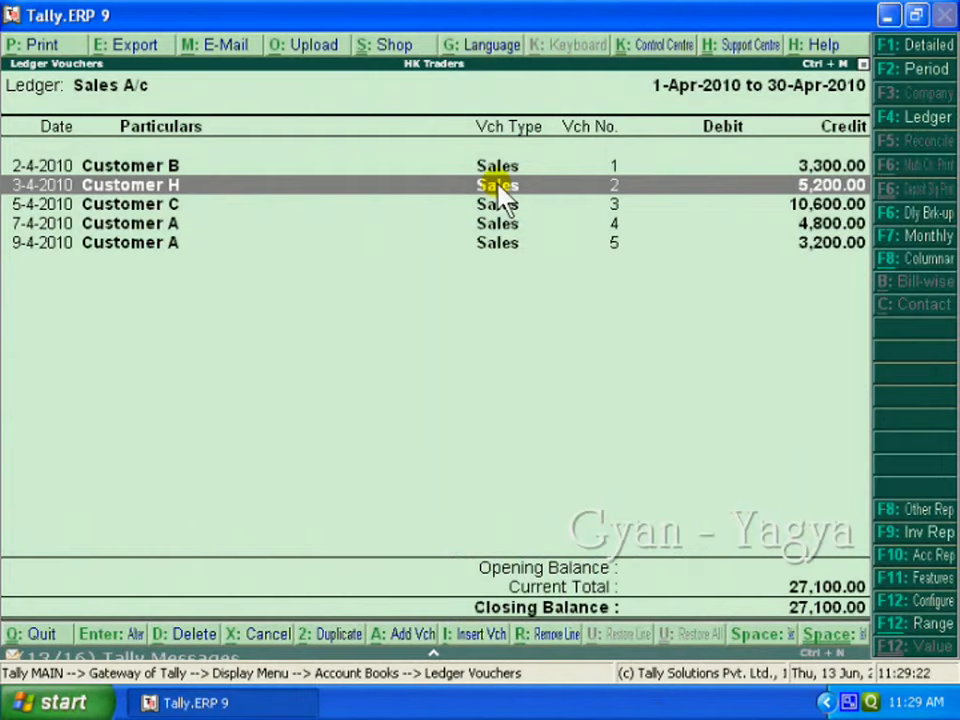
Open Customer H's sales voucher no. 2 for alteration and enter the narration "being bill cancelled due to wrong entry of rate"
left_click(497, 187)
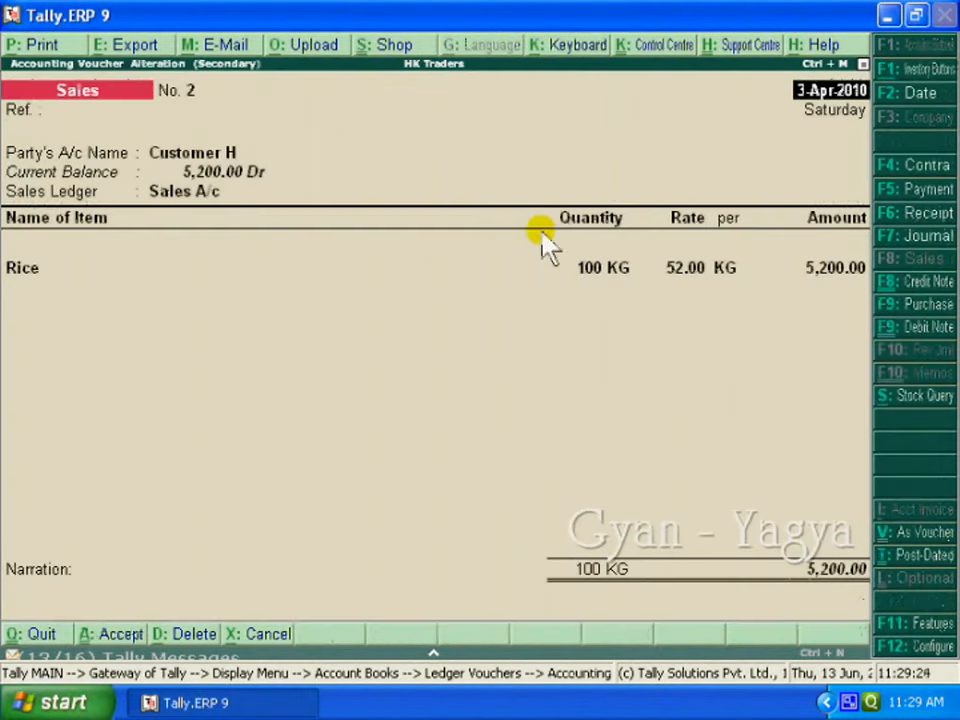
key("Return")
key("Return")
key("Return")
key("Return")
key("Return")
key("Return")
key("Return")
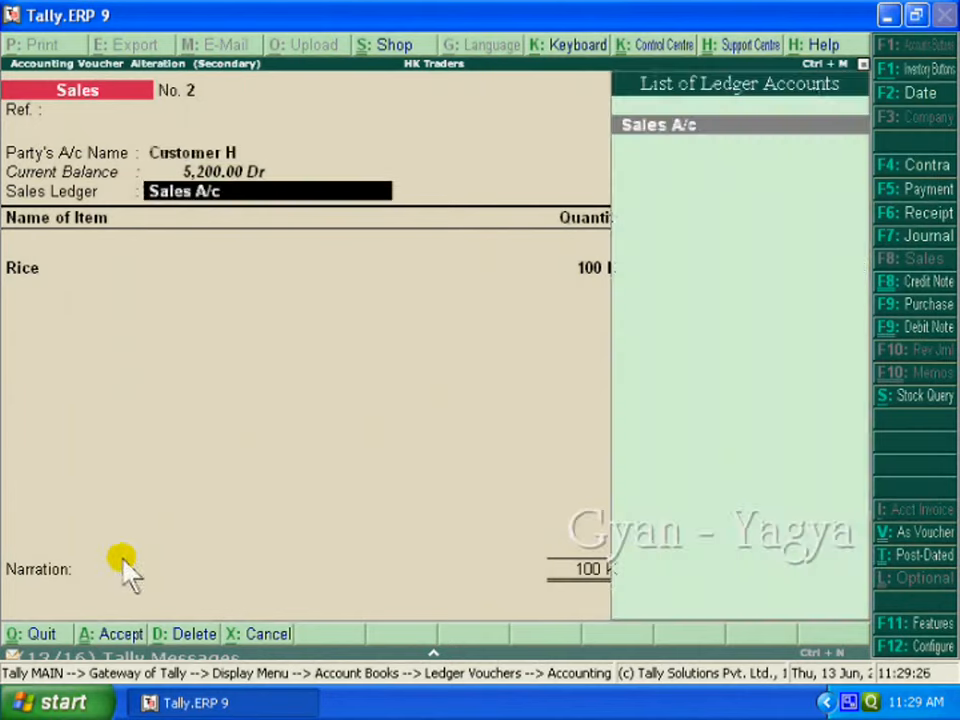
key("Return")
key("Return")
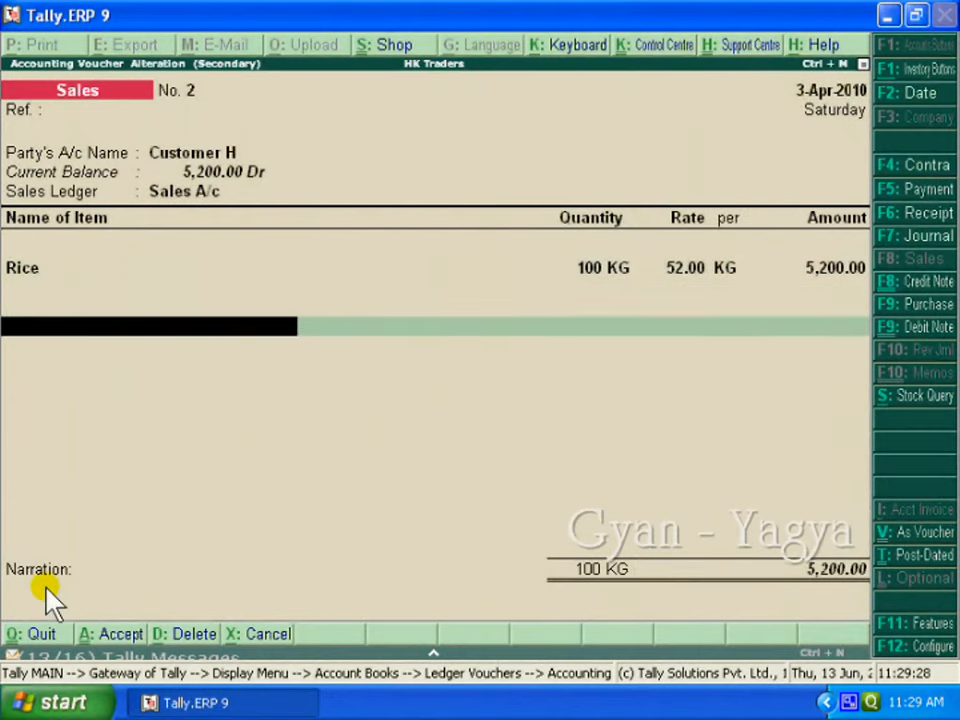
key("Return")
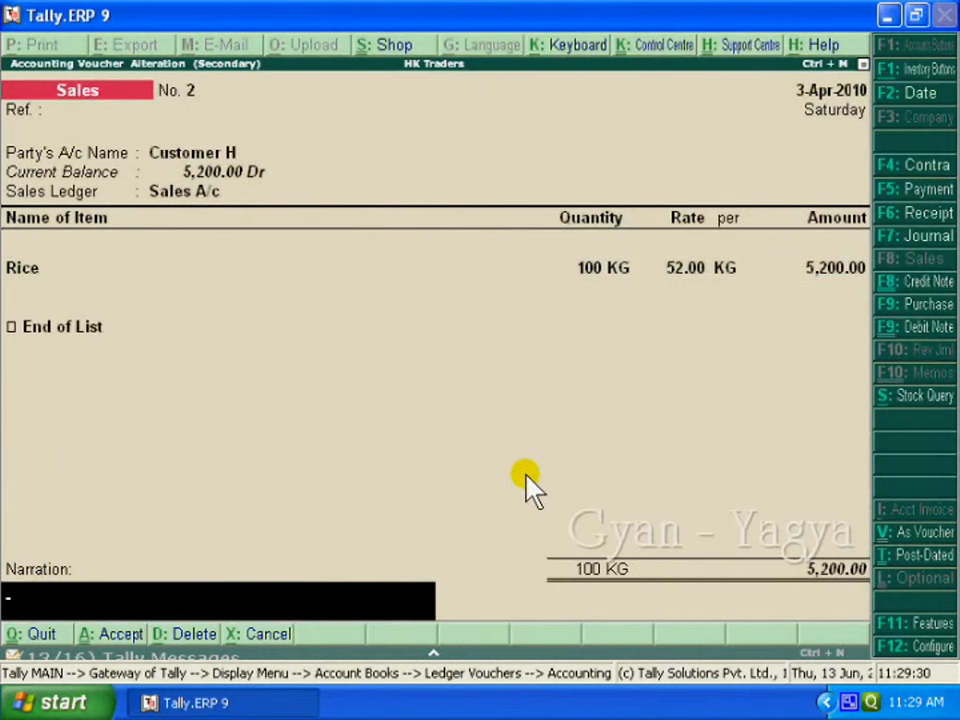
type("be")
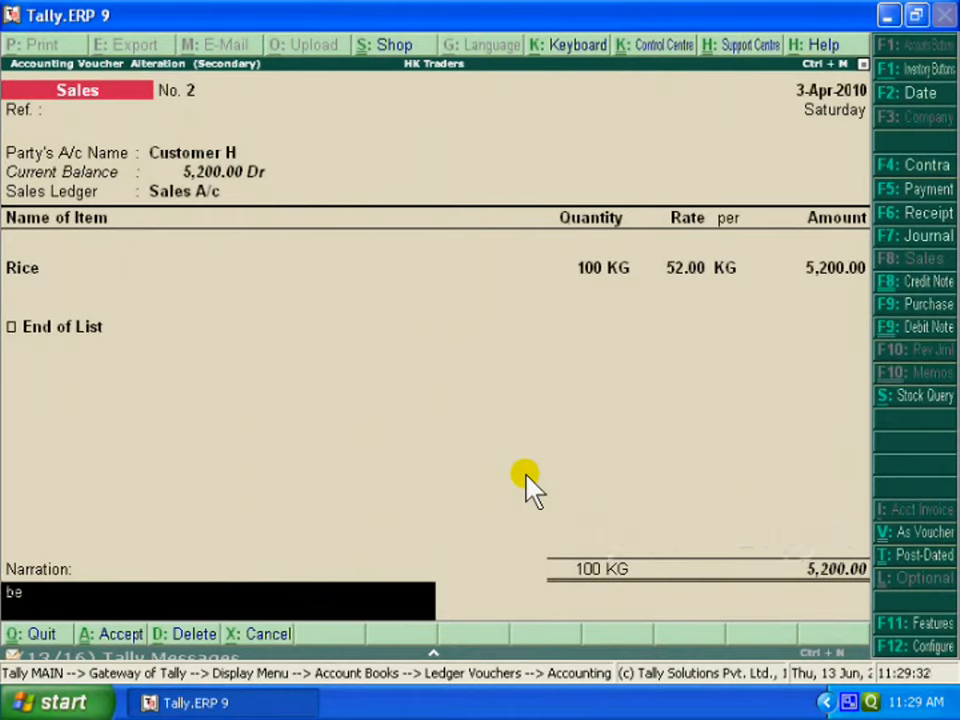
type("ing bill cancelled due to wrong entry of rate.")
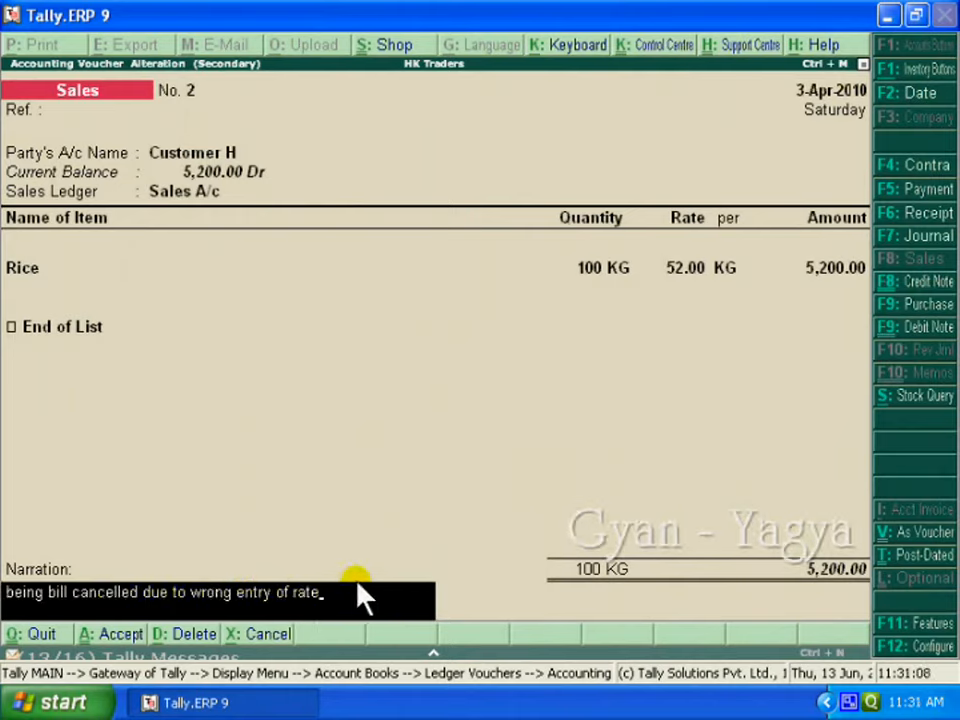
Cancel Customer H's sales voucher no. 2 instead of deleting it
left_click(270, 646)
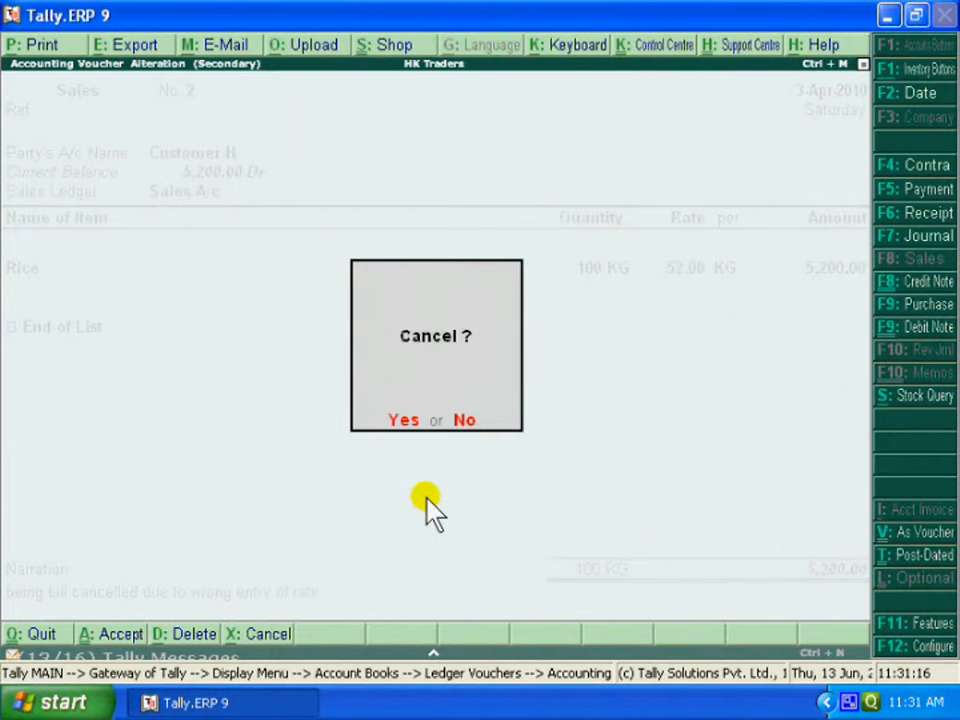
key("y")
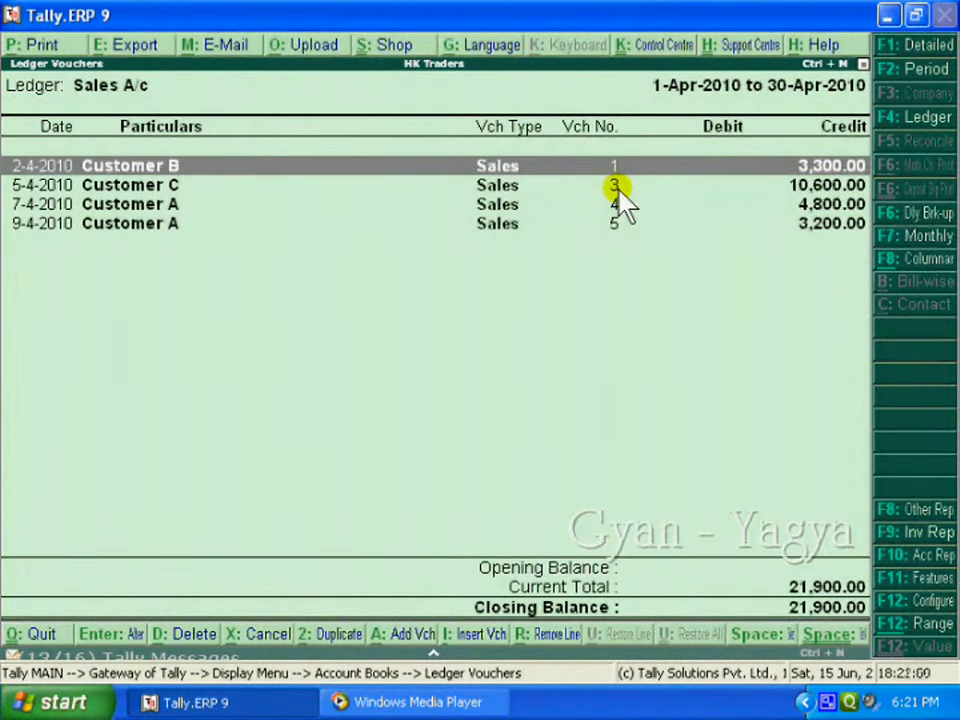
Leave the Sales A/c ledger vouchers, return to the Gateway of Tally and open the Sales Register
key("Escape")
key("Escape")
key("Escape")
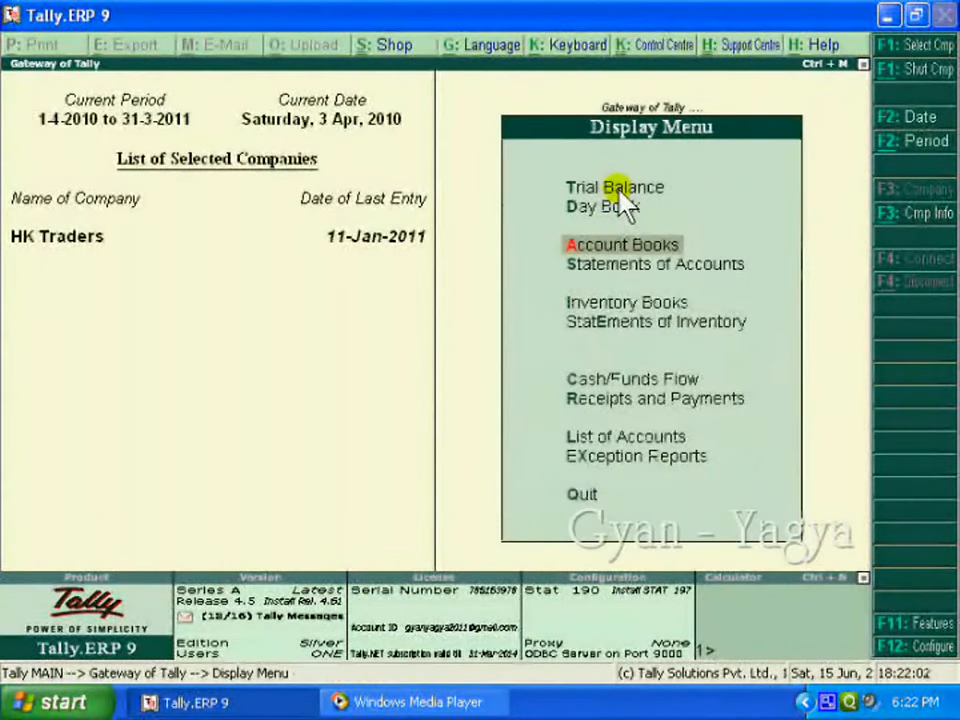
key("Escape")
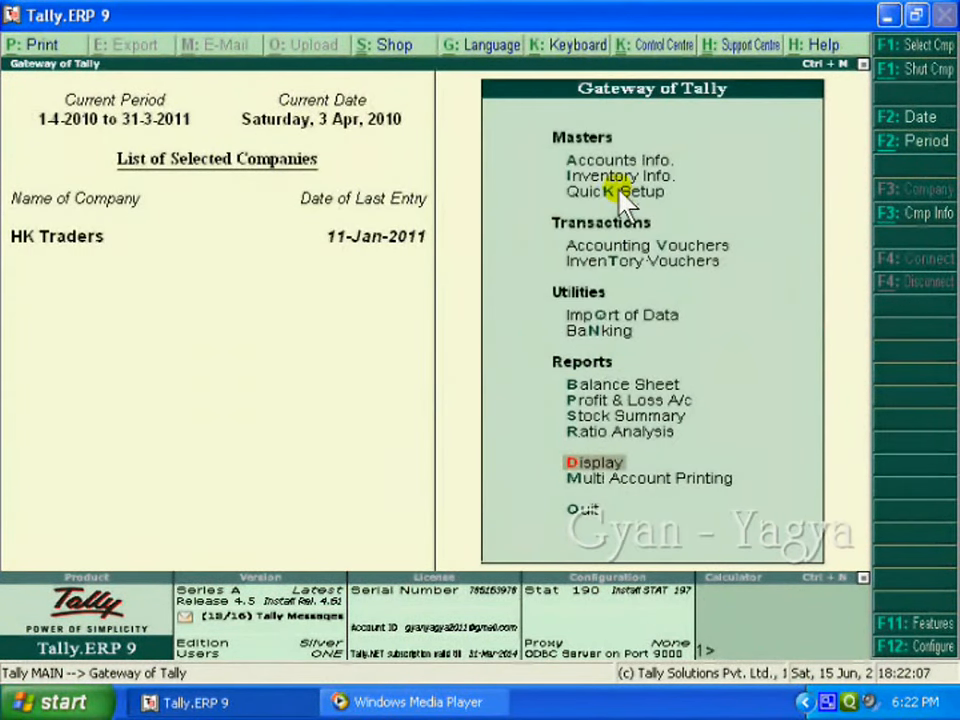
left_click(605, 468)
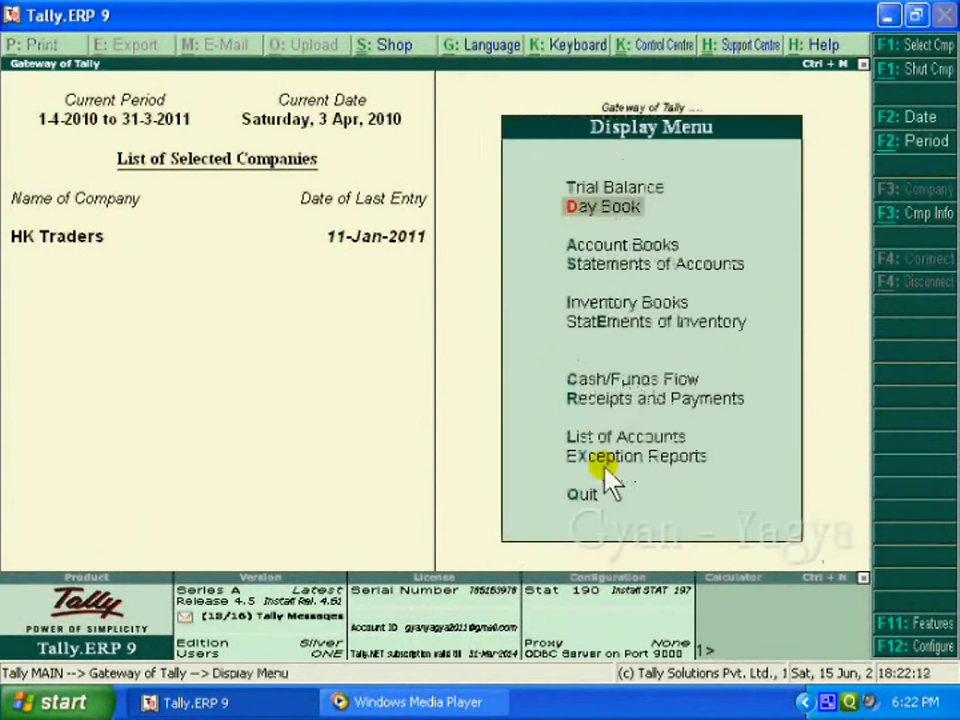
key("Down")
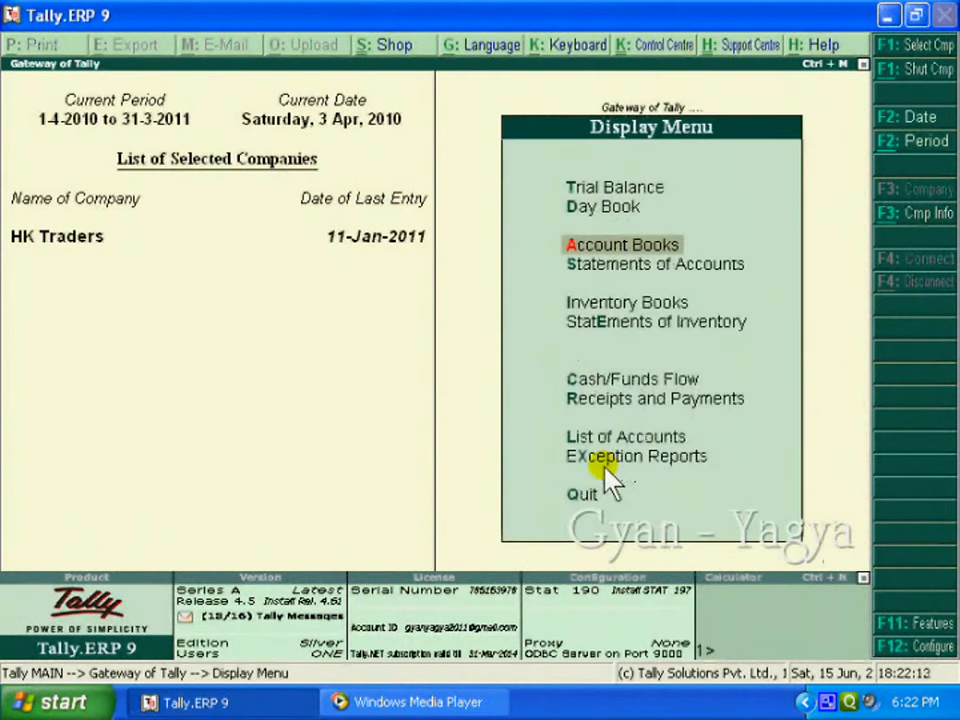
left_click(657, 248)
key("Down")
key("Down")
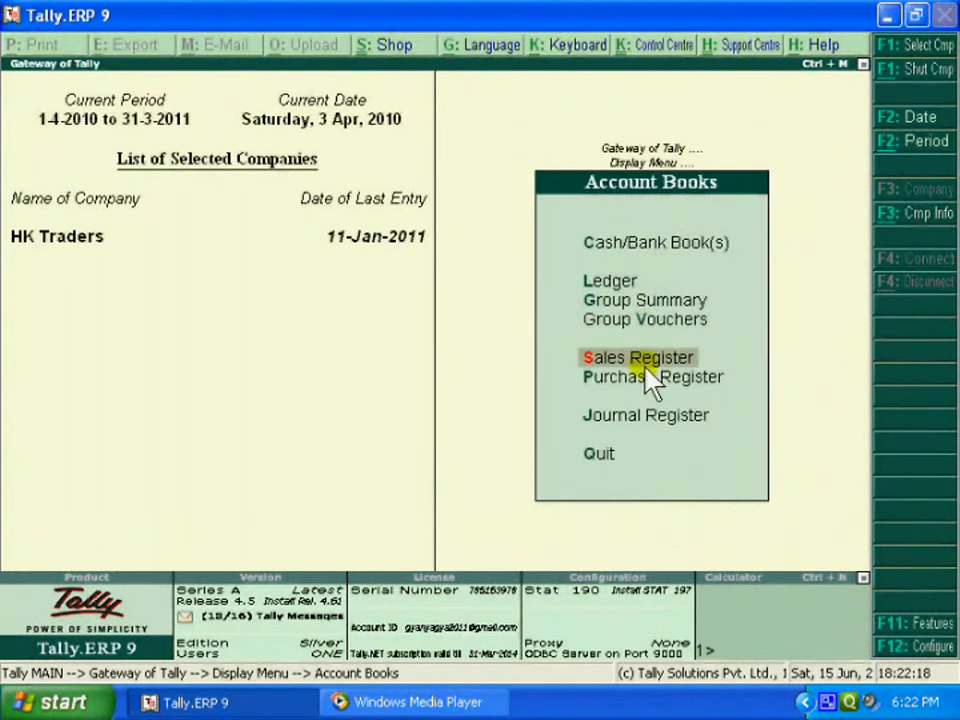
left_click(657, 370)
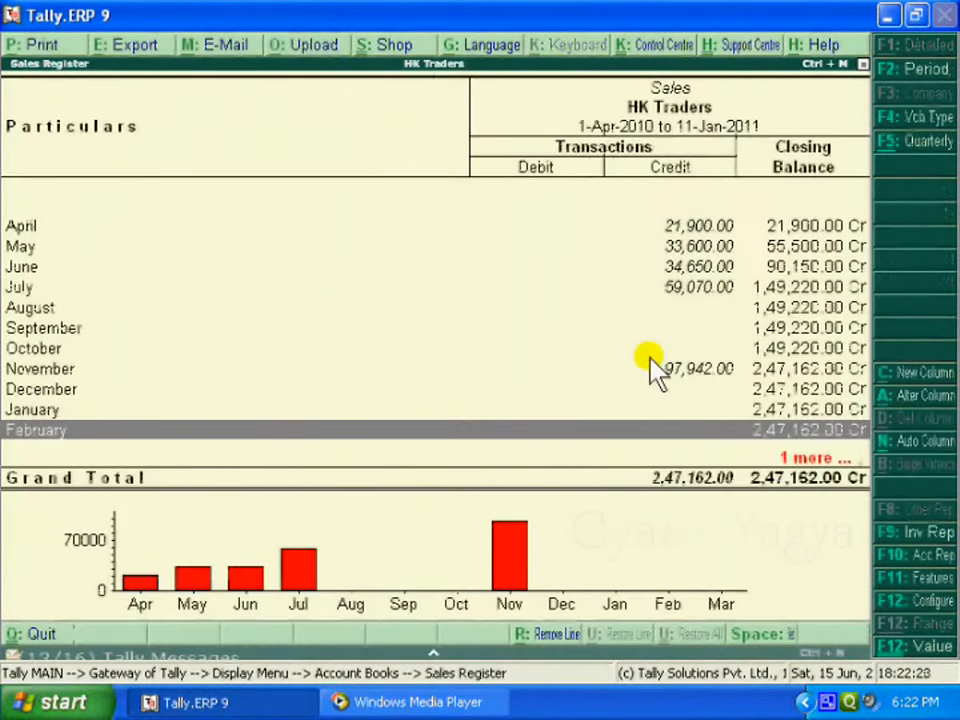
Display April's sales vouchers from the Sales Register and open the cancelled voucher no. 2 dated 3-4-2010
key("Up")
key("Up")
key("Up")
key("Up")
key("Up")
key("Up")
key("Up")
key("Up")
key("Up")
key("Up")
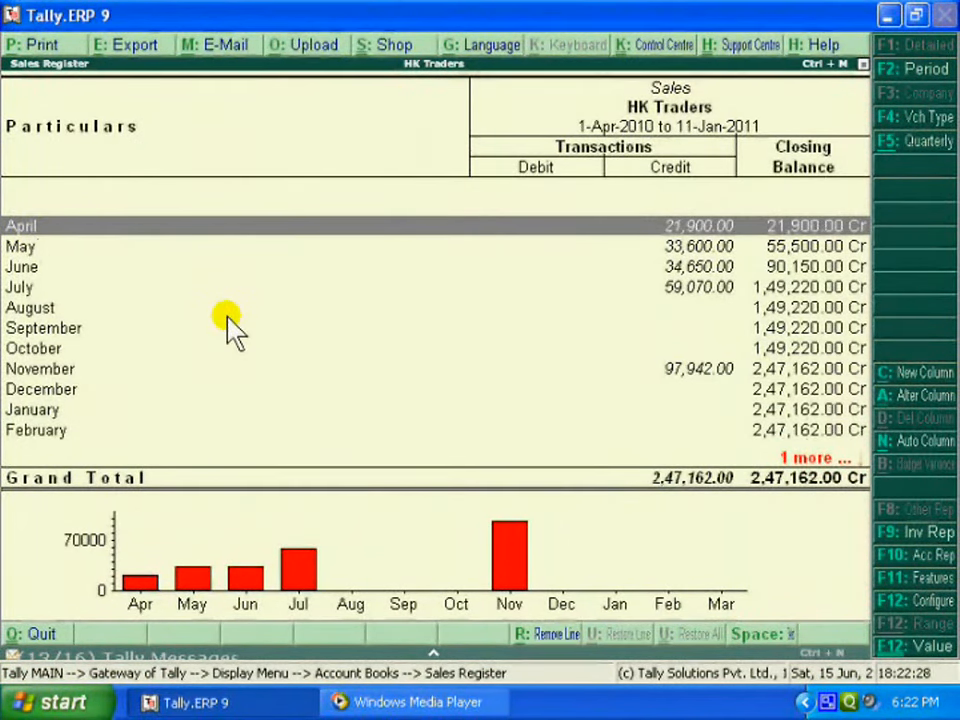
key("Return")
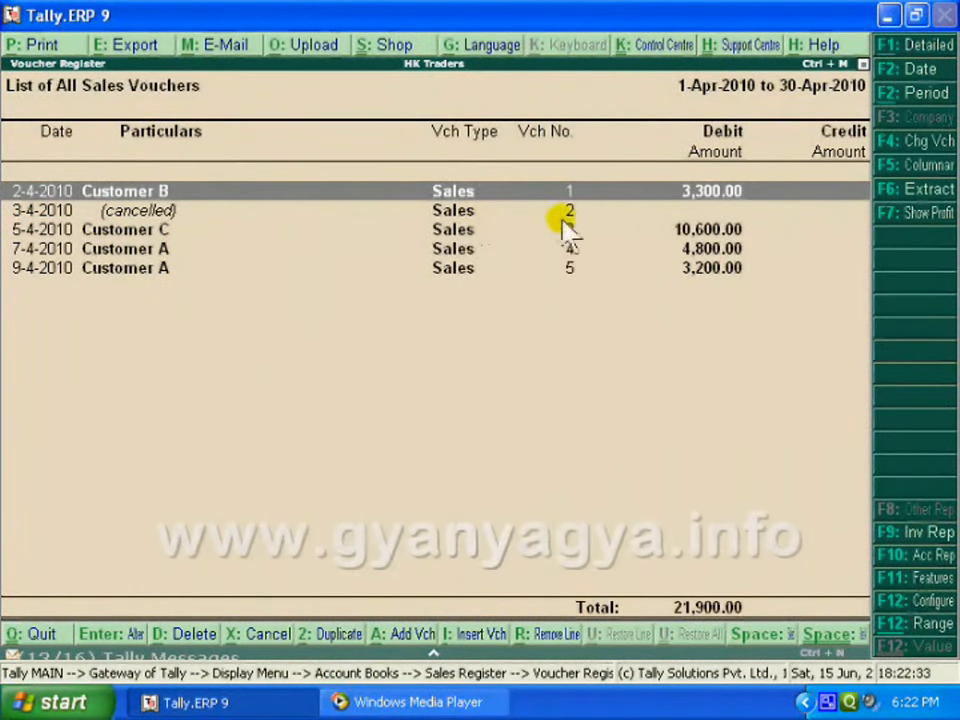
left_click(203, 212)
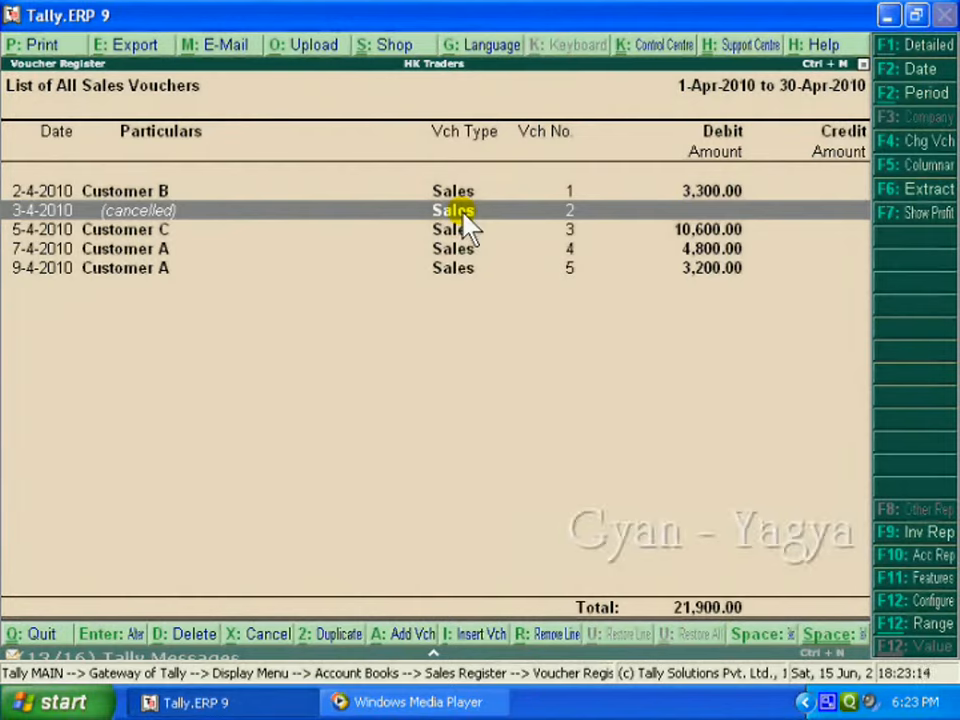
key("Return")
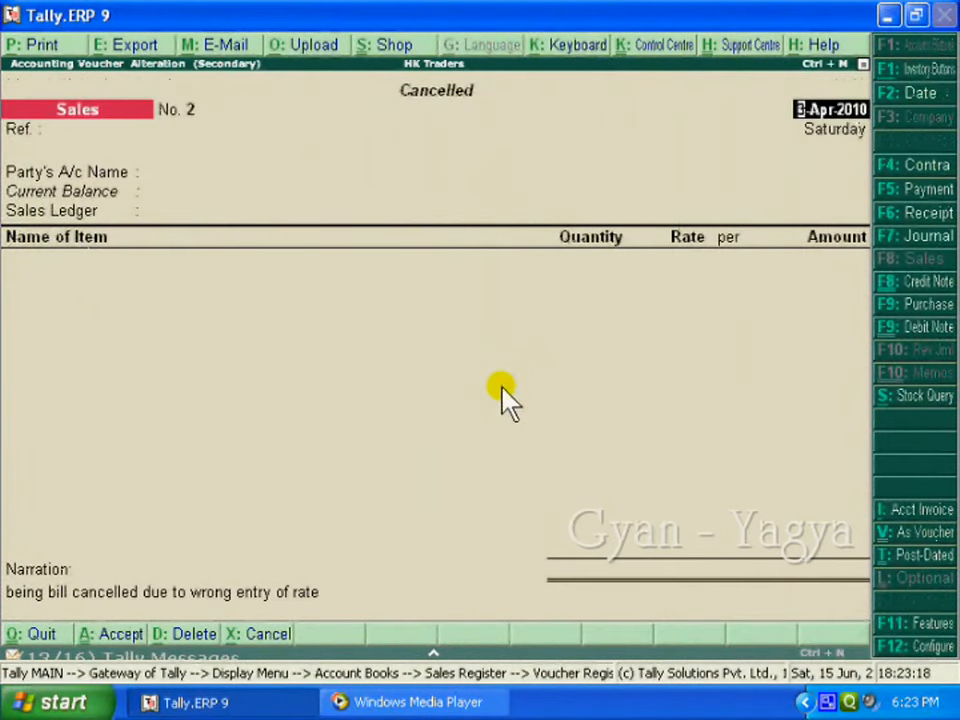